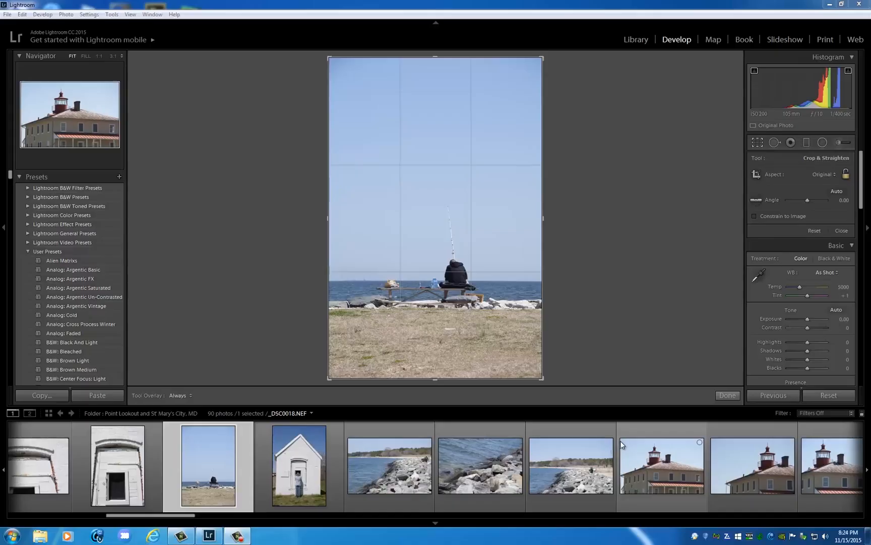
# Straighten the photo to −0.25 and set Exposure −0.24, Contrast +17, Highlights −100, Shadows +100, Whites +43, Blacks −52, Clarity +29, Vibrance +24
pyautogui.moveTo(584, 323)
pyautogui.mouseDown()
pyautogui.moveTo(591, 302)
pyautogui.moveTo(583, 331)
pyautogui.moveTo(583, 323)
pyautogui.mouseUp()
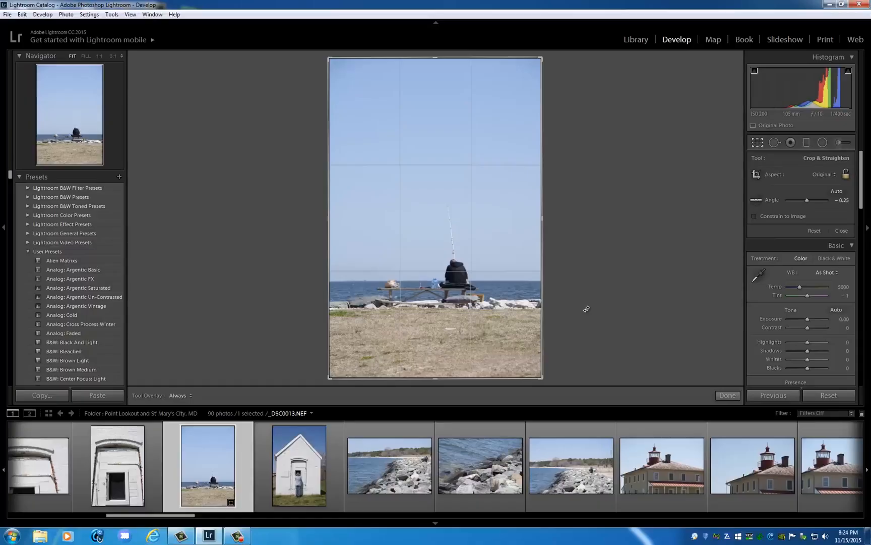
pyautogui.scroll(-1, 862, 181)
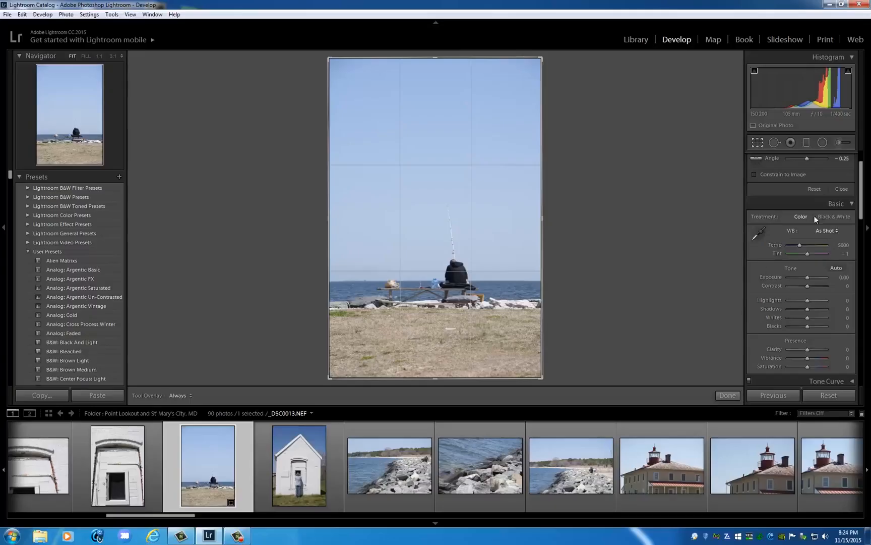
pyautogui.moveTo(862, 189); pyautogui.dragTo(862, 203)
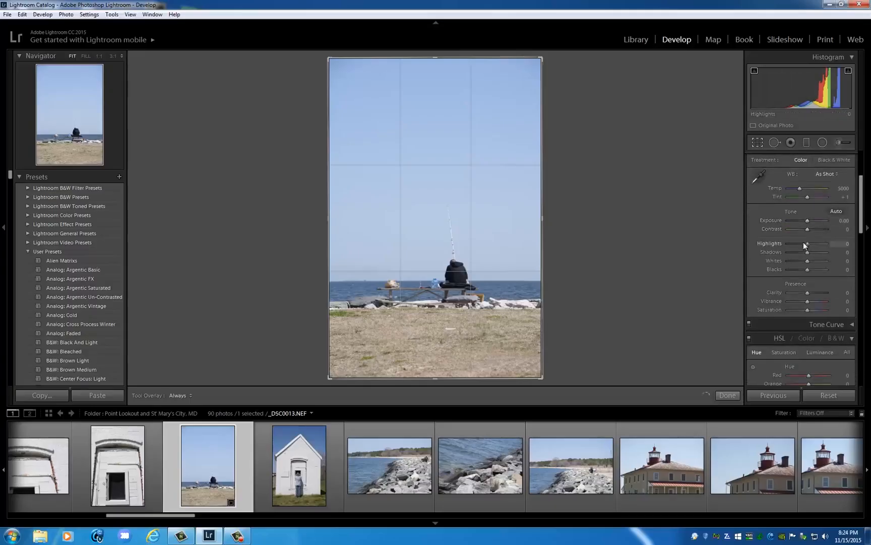
pyautogui.moveTo(803, 242); pyautogui.dragTo(798, 268)
pyautogui.moveTo(808, 222); pyautogui.dragTo(811, 229)
pyautogui.moveTo(807, 292); pyautogui.dragTo(813, 301)
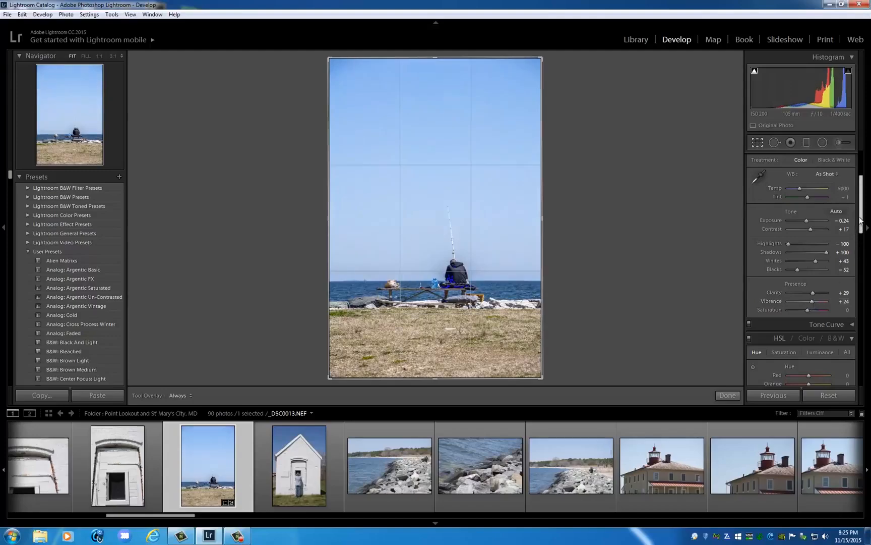
# Crop the photo slightly tighter at its original aspect ratio, trim some foreground grass by repositioning it in the frame, and apply the crop
pyautogui.moveTo(862, 217); pyautogui.dragTo(843, 158)
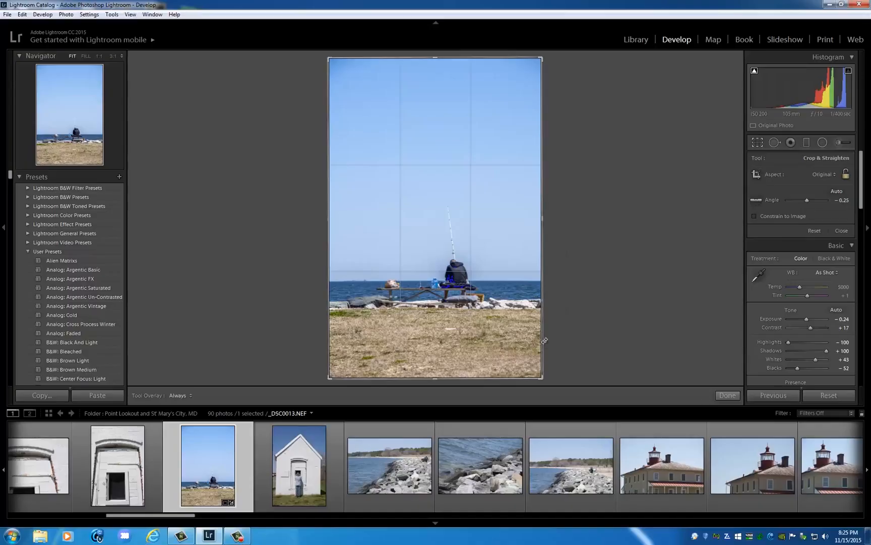
pyautogui.press('shift')
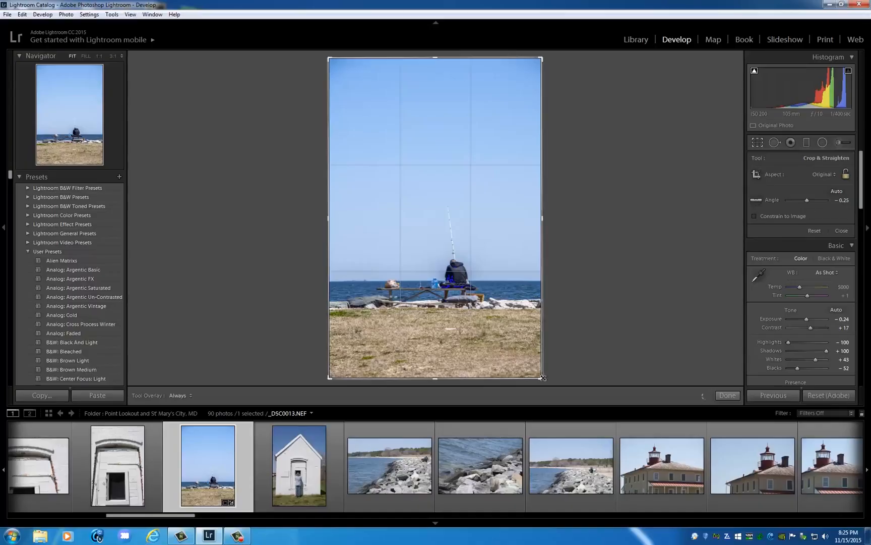
pyautogui.moveTo(542, 378); pyautogui.dragTo(532, 363)
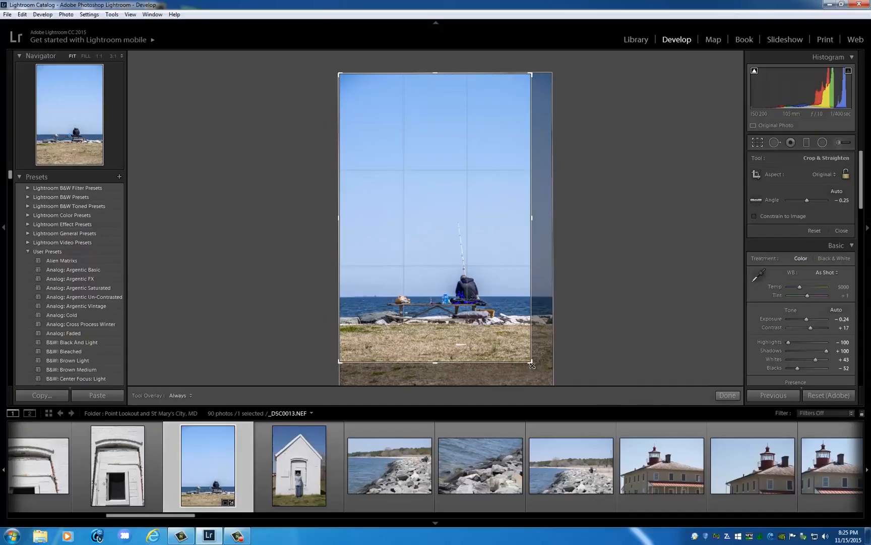
pyautogui.moveTo(479, 312); pyautogui.dragTo(479, 291)
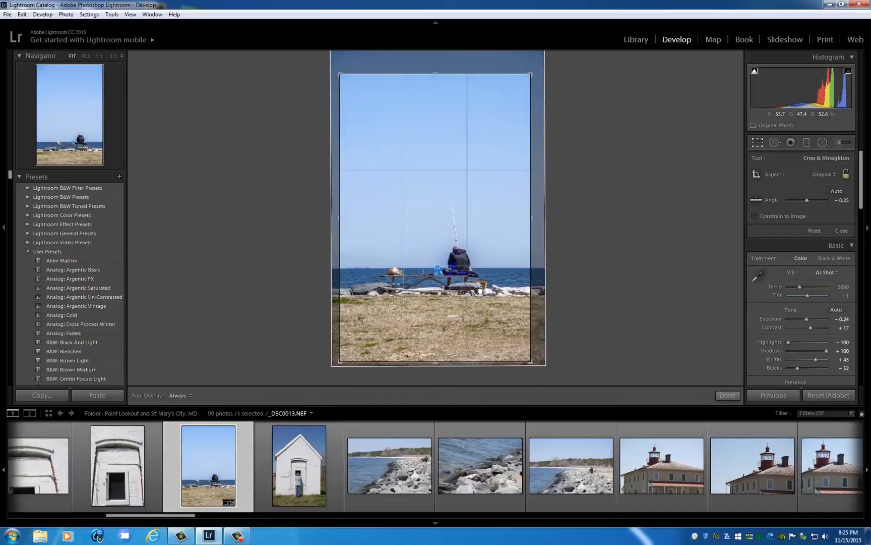
pyautogui.press('Return')
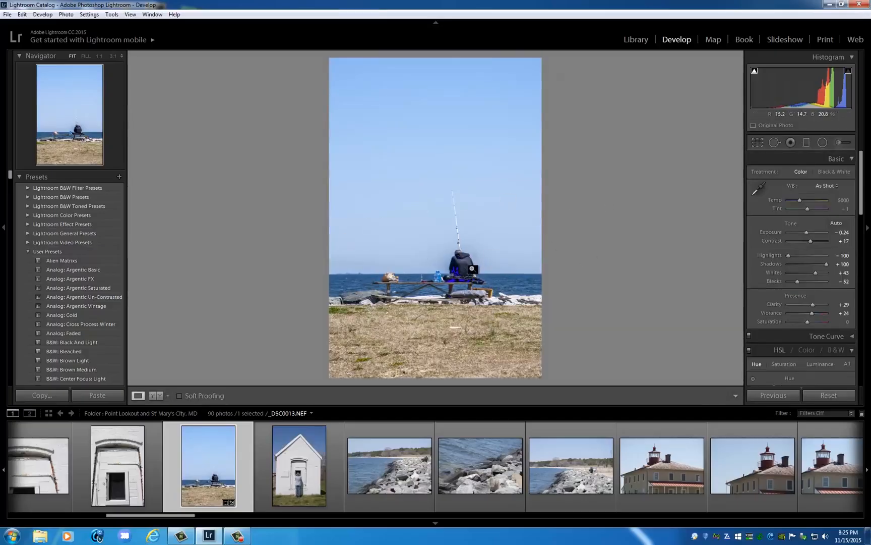
# Switch to the Print module and open the print setup, keeping the Canon PRO-100 series as the printer
pyautogui.hotkey('ctrl', 'alt', '6')
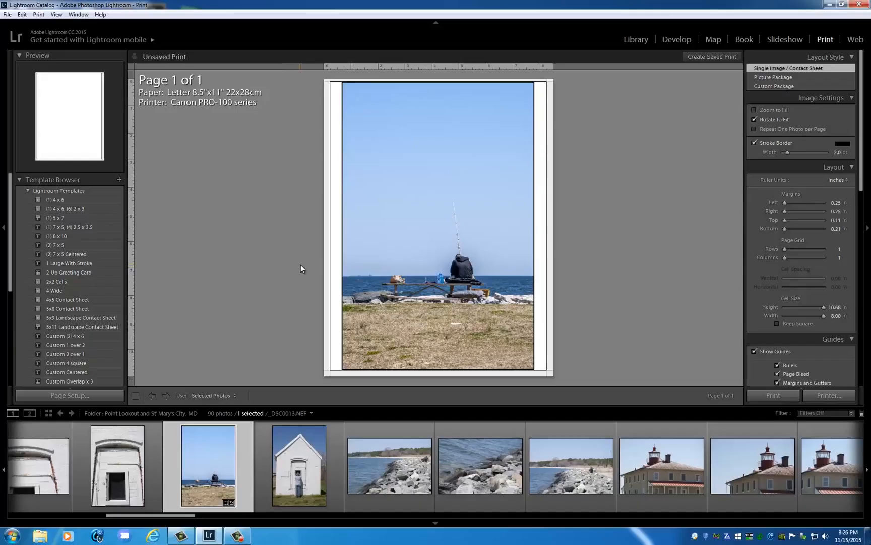
pyautogui.click(89, 394)
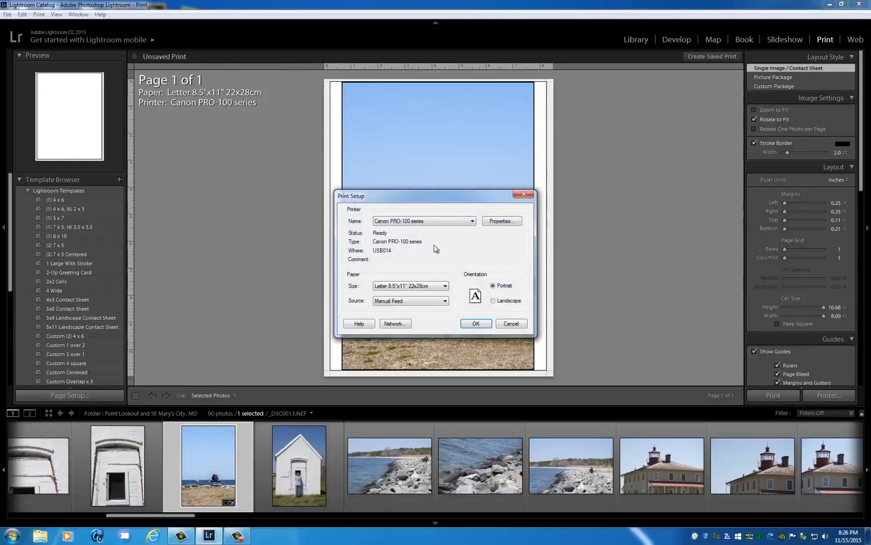
pyautogui.moveTo(442, 192); pyautogui.dragTo(363, 157)
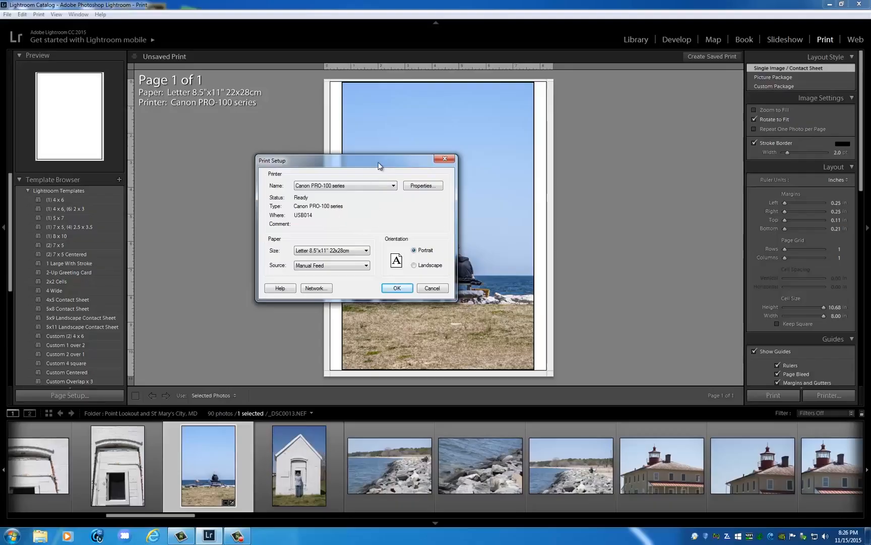
pyautogui.click(371, 186)
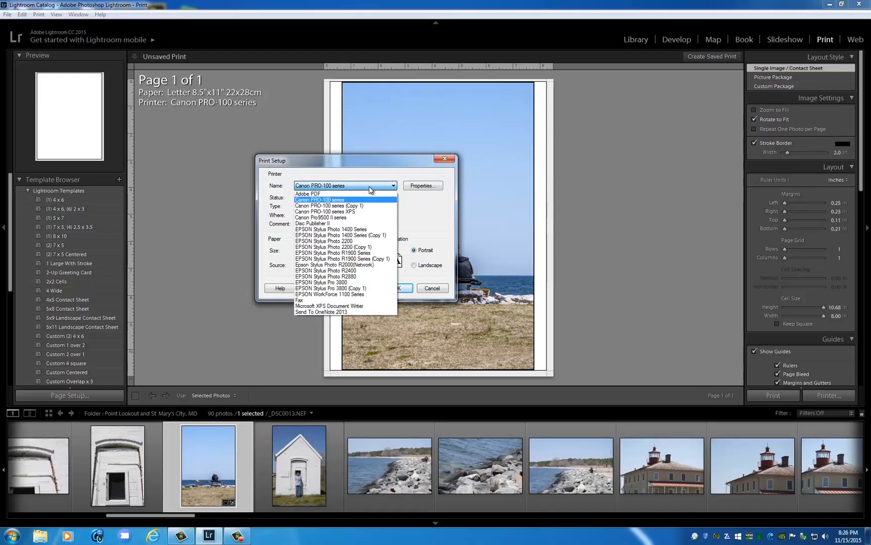
pyautogui.click(374, 161)
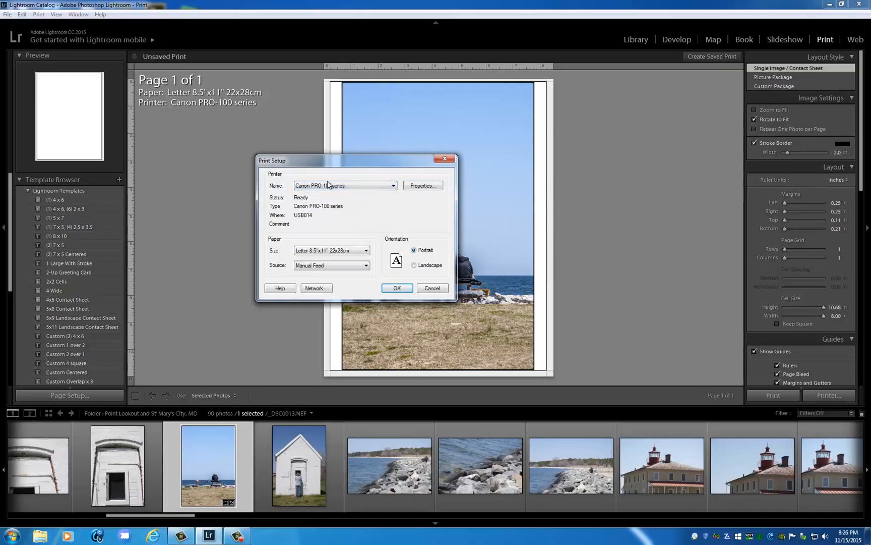
# Open the printer's properties and set color correction to None in the manual color adjustment settings
pyautogui.click(418, 186)
pyautogui.moveTo(392, 165); pyautogui.dragTo(408, 131)
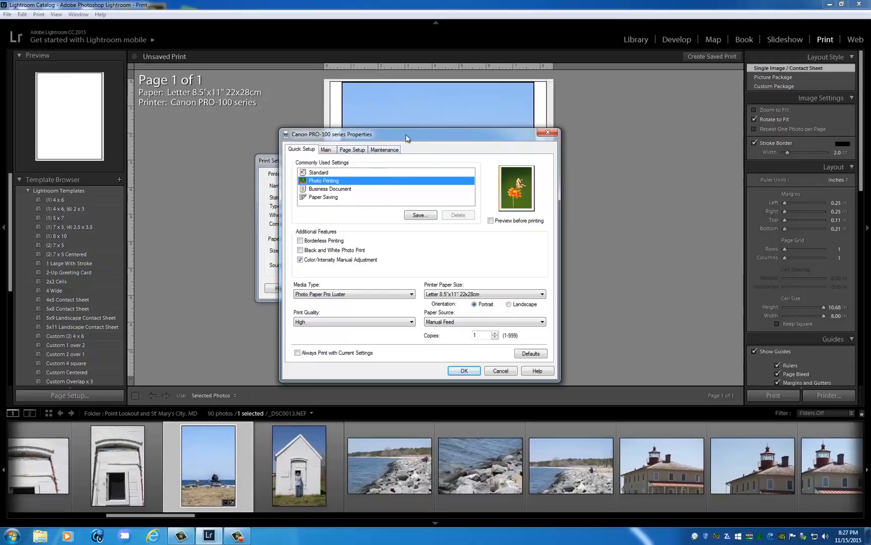
pyautogui.moveTo(406, 135); pyautogui.dragTo(428, 129)
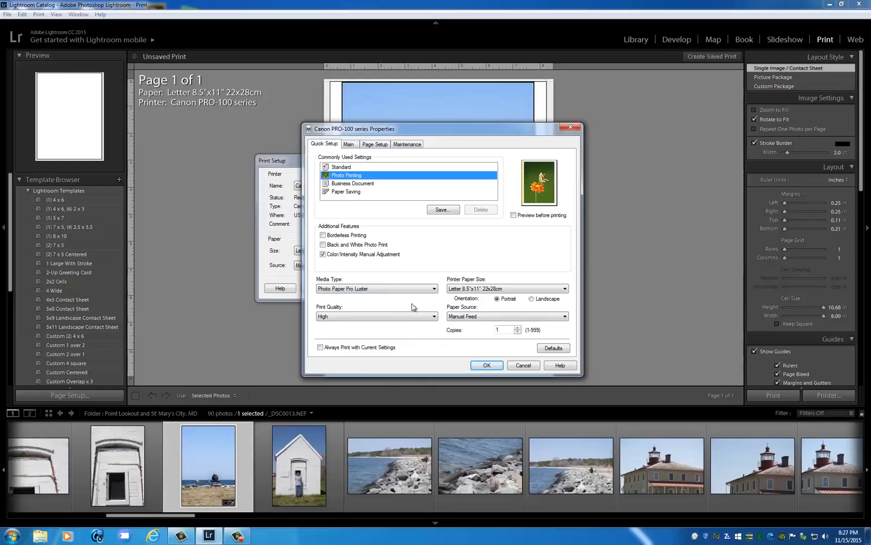
pyautogui.click(324, 254)
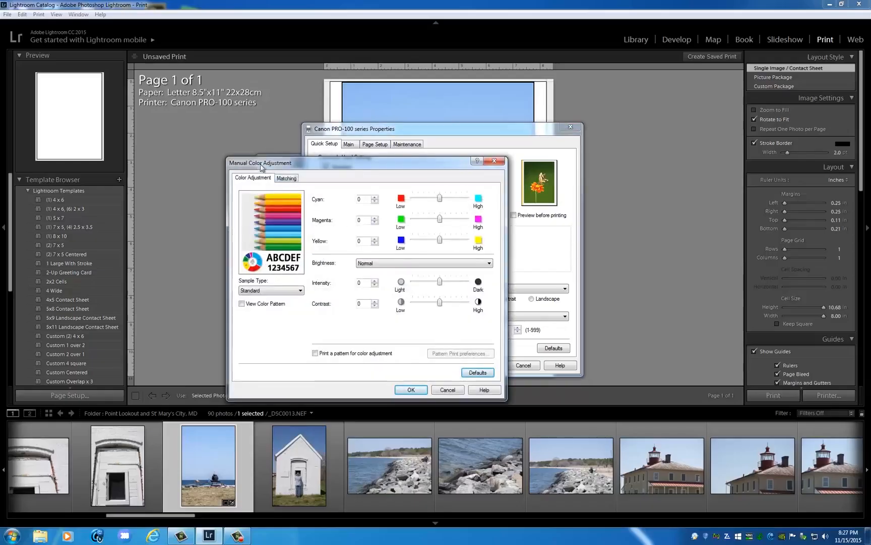
pyautogui.click(286, 178)
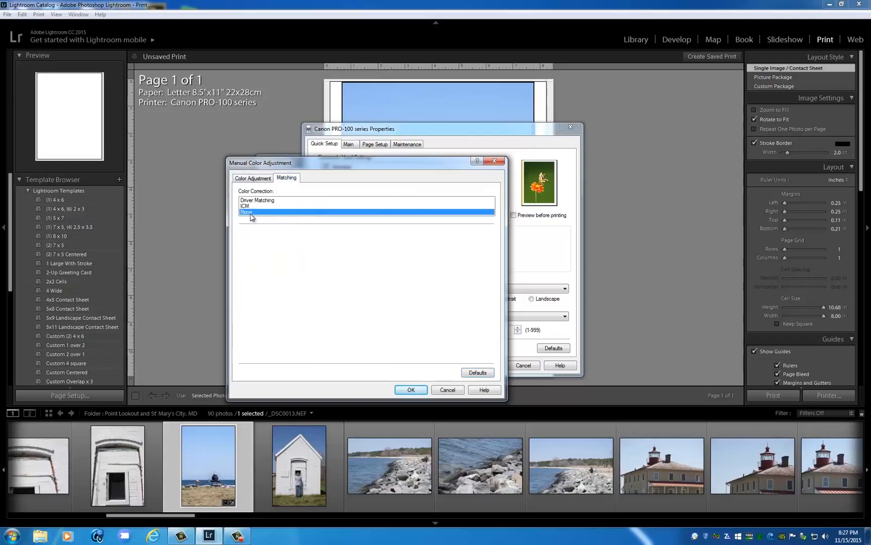
pyautogui.click(412, 390)
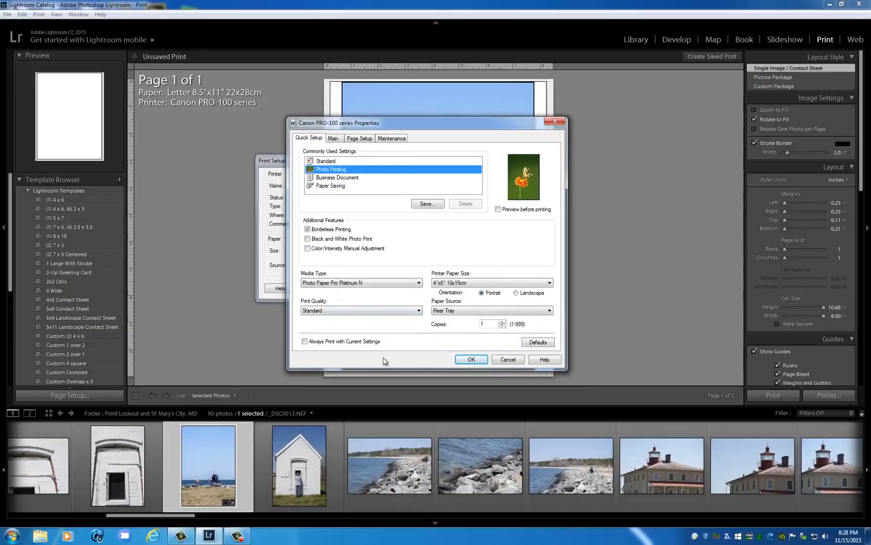
# Set the printer's page layout to Normal-size instead of borderless
pyautogui.click(363, 139)
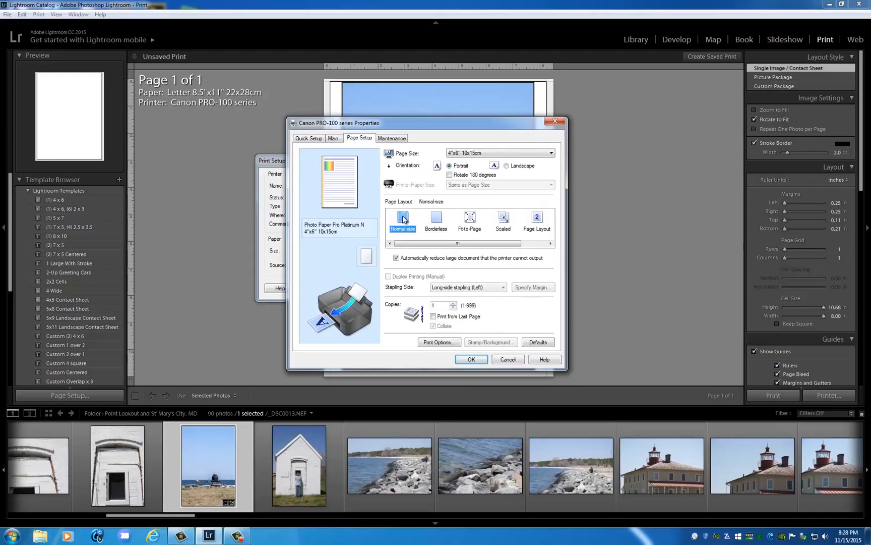
pyautogui.click(504, 153)
pyautogui.click(522, 124)
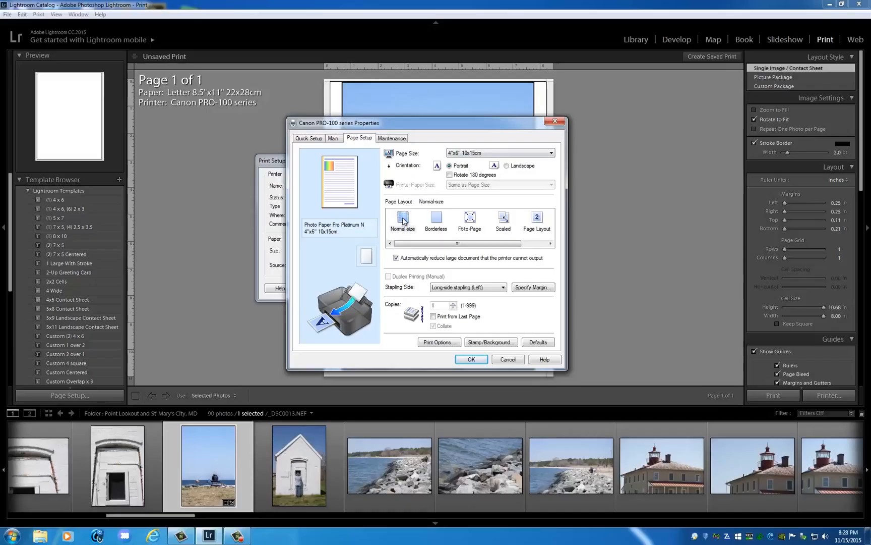
pyautogui.moveTo(465, 244); pyautogui.dragTo(490, 245)
pyautogui.moveTo(493, 246); pyautogui.dragTo(468, 246)
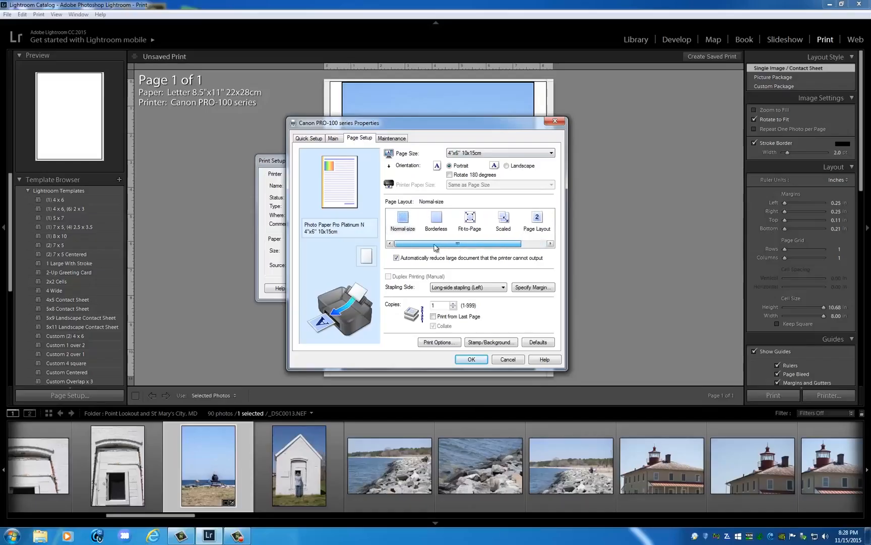
pyautogui.click(403, 218)
# Define a custom paper size 9.00 inches wide and 12.00 inches high, and accept the printer properties and print setup
pyautogui.click(478, 154)
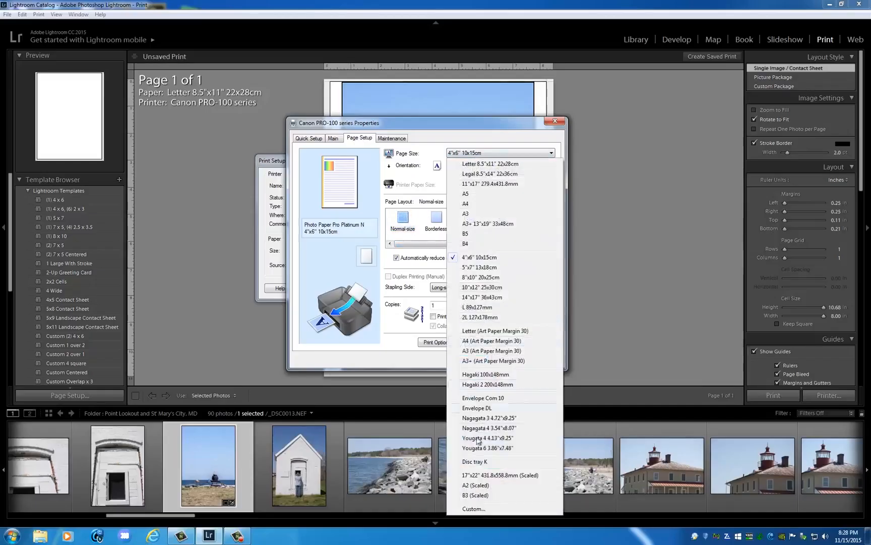
pyautogui.click(472, 509)
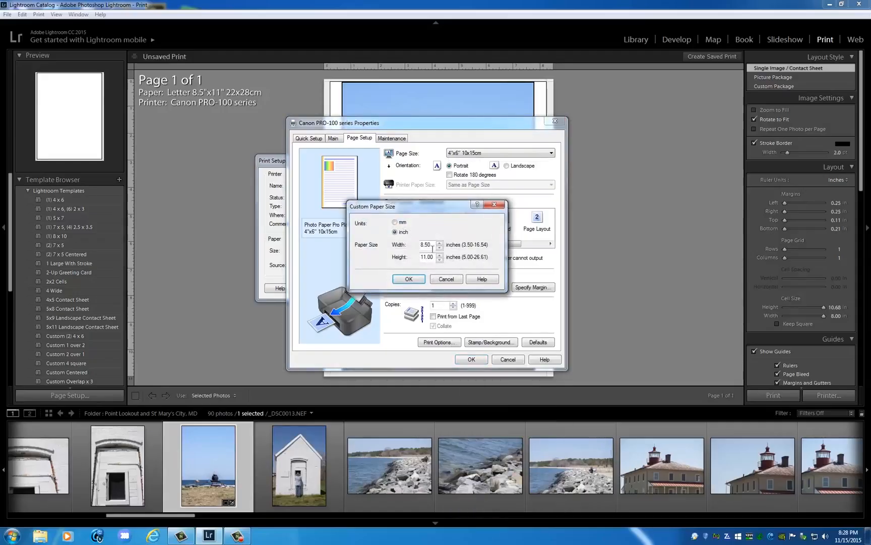
pyautogui.doubleClick(431, 246)
pyautogui.write('9.00')
pyautogui.doubleClick(434, 257)
pyautogui.write('12.00')
pyautogui.click(409, 279)
pyautogui.click(472, 359)
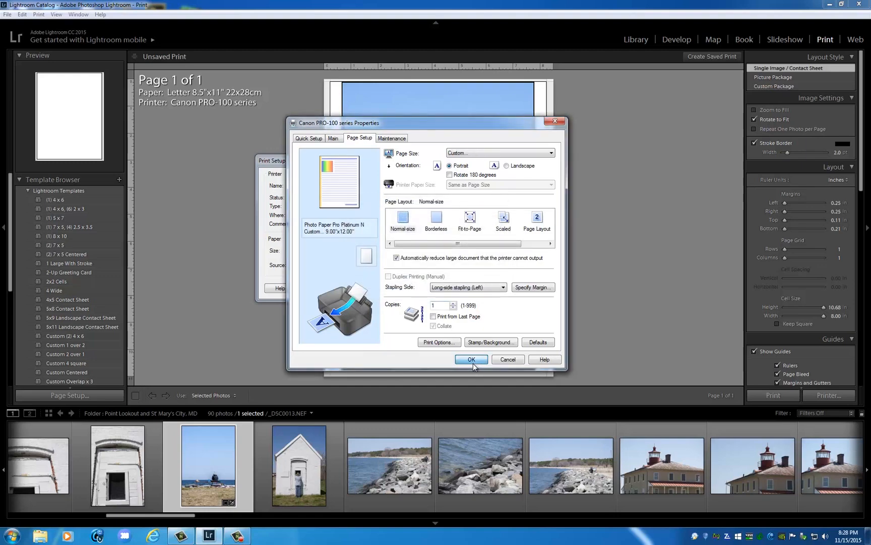
pyautogui.click(396, 287)
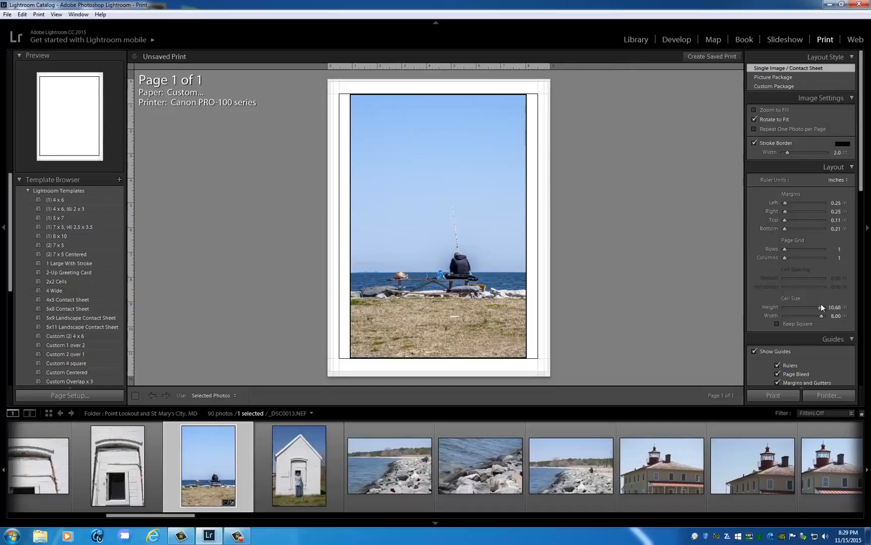
# Enlarge the print cell to 11.68 in high by 8.50 in wide and reduce the side margins to 0.14 in left and 0.13 in right
pyautogui.moveTo(821, 304); pyautogui.dragTo(827, 305)
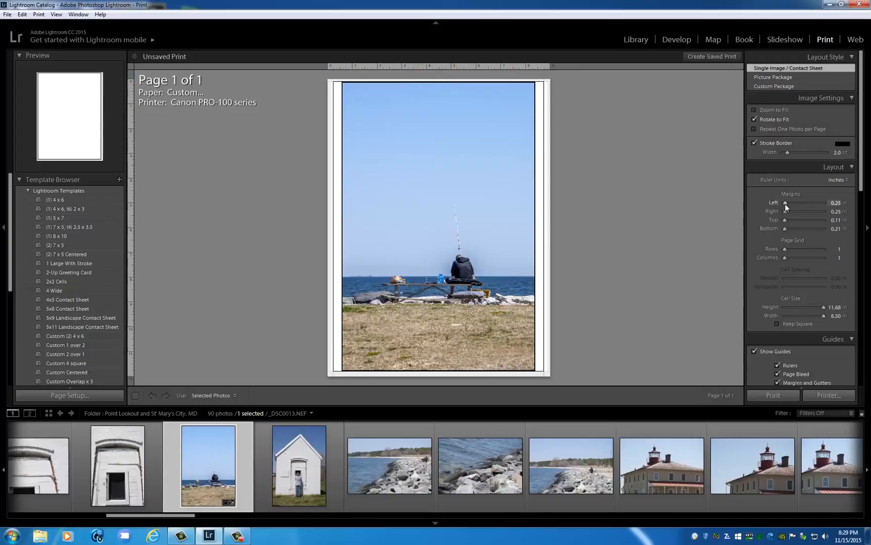
pyautogui.moveTo(785, 203); pyautogui.dragTo(780, 212)
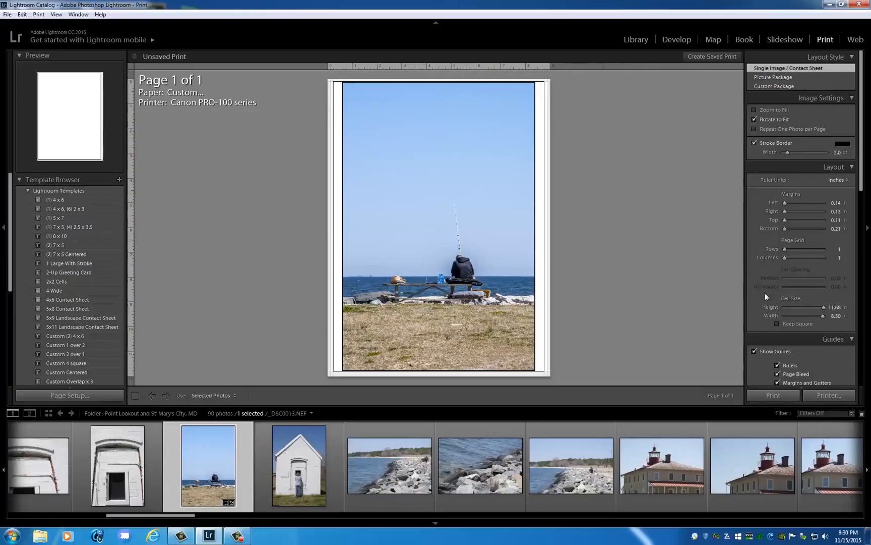
# Set the print cell size to 7.00 in wide and 10.00 in high
pyautogui.click(835, 316)
pyautogui.press('Tab')
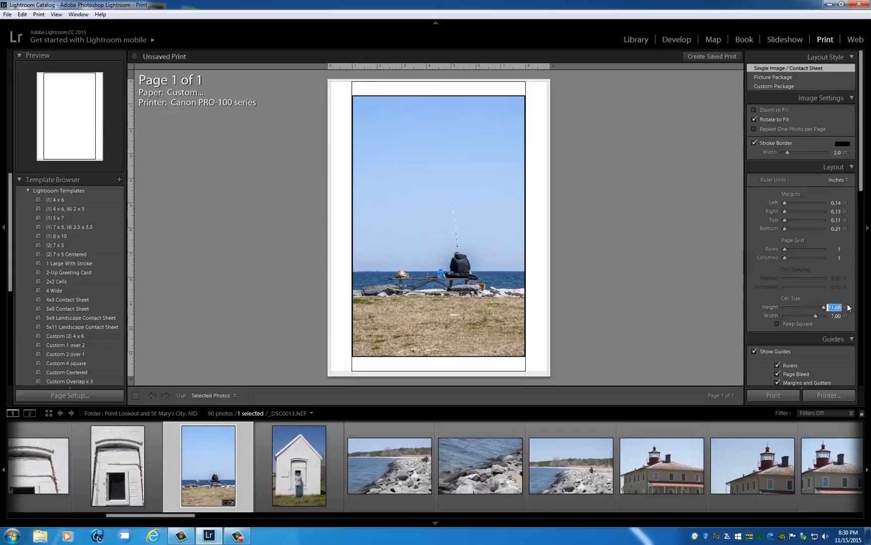
pyautogui.write('10')
pyautogui.press('Return')
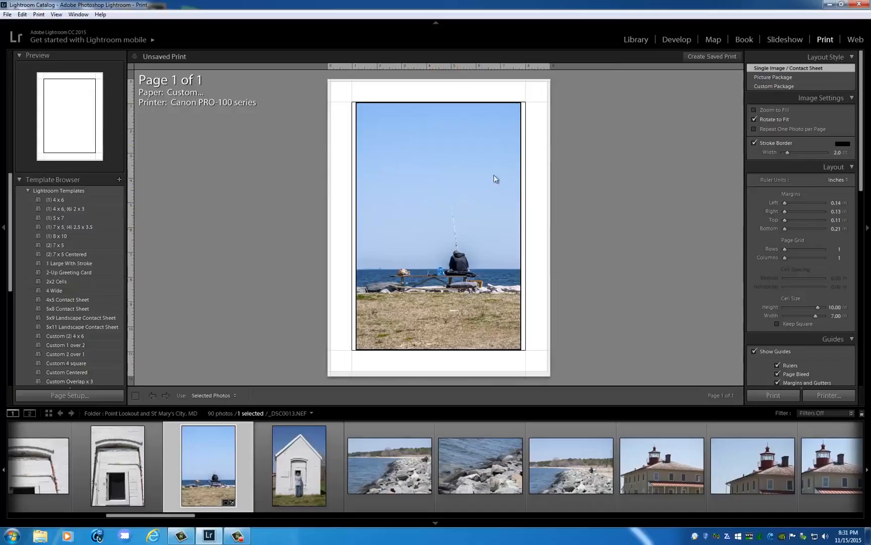
# Enable Zoom to Fill so the photo fills its cell, and remove the stroke border
pyautogui.click(754, 110)
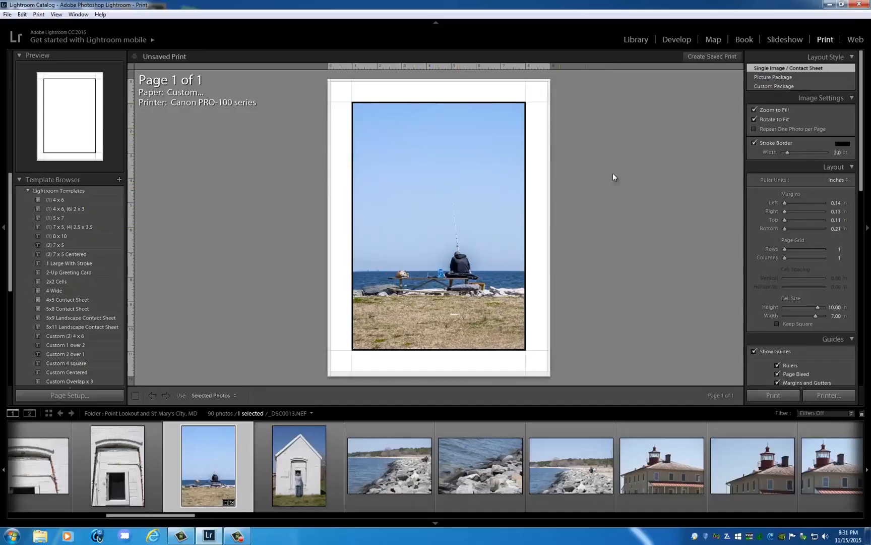
pyautogui.click(755, 143)
# Reposition the photo vertically inside the print cell, leaving the horizon a little below the middle with grass beneath it
pyautogui.moveTo(409, 218)
pyautogui.mouseDown()
pyautogui.moveTo(409, 225)
pyautogui.moveTo(415, 175)
pyautogui.moveTo(416, 220)
pyautogui.mouseUp()
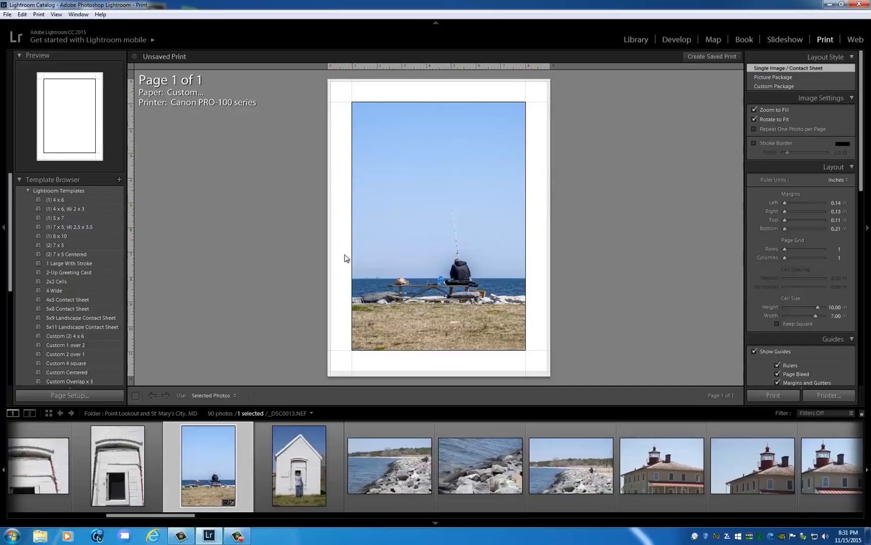
pyautogui.moveTo(457, 299); pyautogui.dragTo(453, 261)
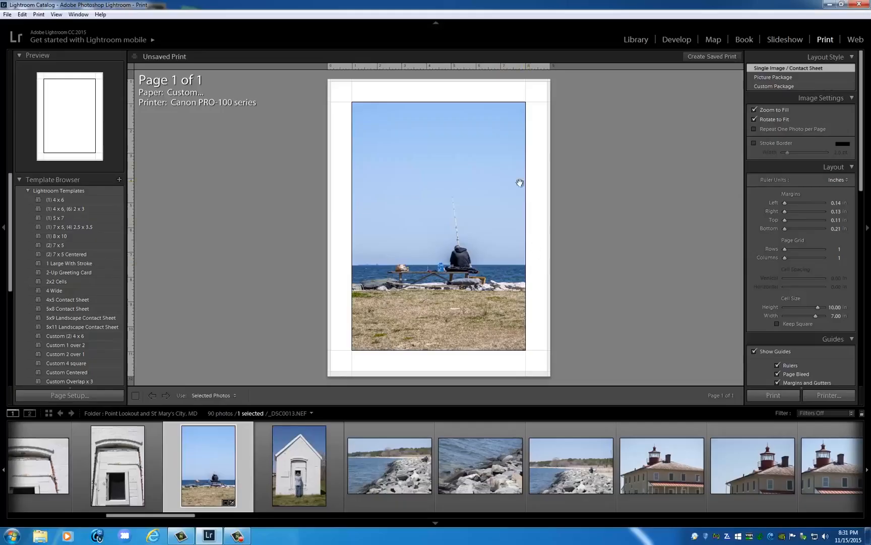
pyautogui.moveTo(392, 280); pyautogui.dragTo(389, 287)
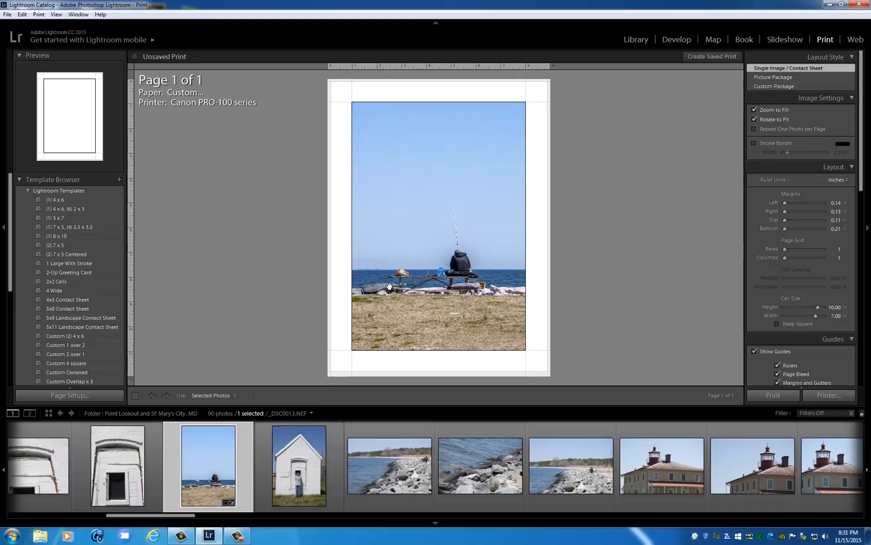
# Review the print job's colour management profiles and keep the current profile selected
pyautogui.scroll(-10, 846, 252)
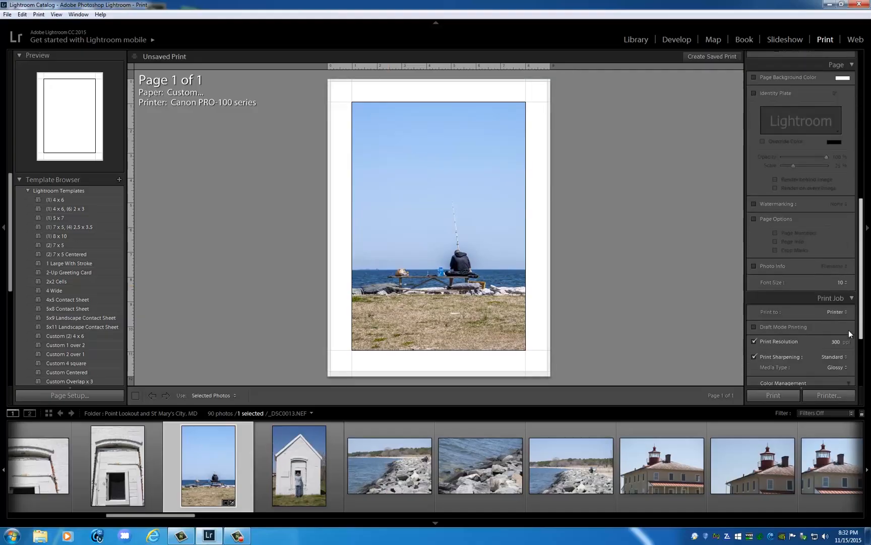
pyautogui.scroll(-5, 849, 329)
pyautogui.click(822, 290)
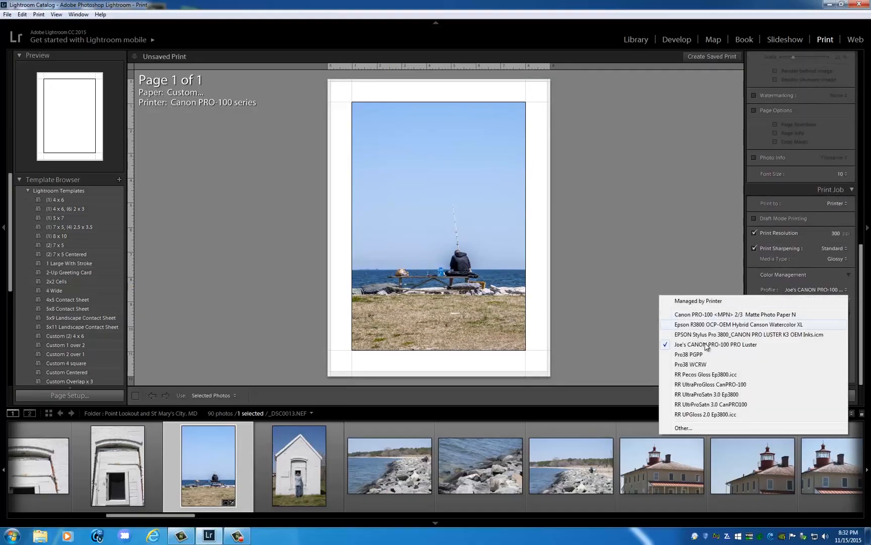
pyautogui.click(675, 240)
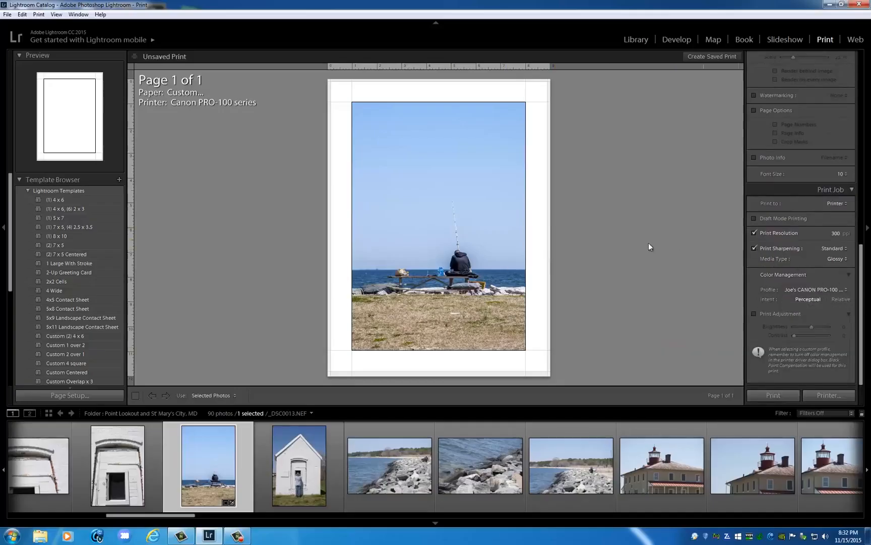
pyautogui.moveTo(861, 282); pyautogui.dragTo(854, 79)
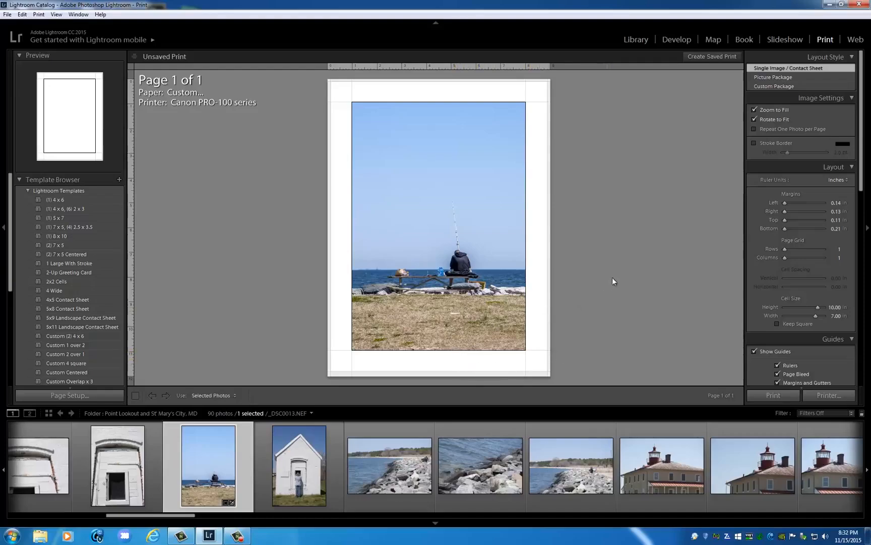
# Set the print cell height to 9.00 in and raise the bottom margin to 1.00 in
pyautogui.moveTo(864, 108); pyautogui.dragTo(868, 199)
pyautogui.click(835, 307)
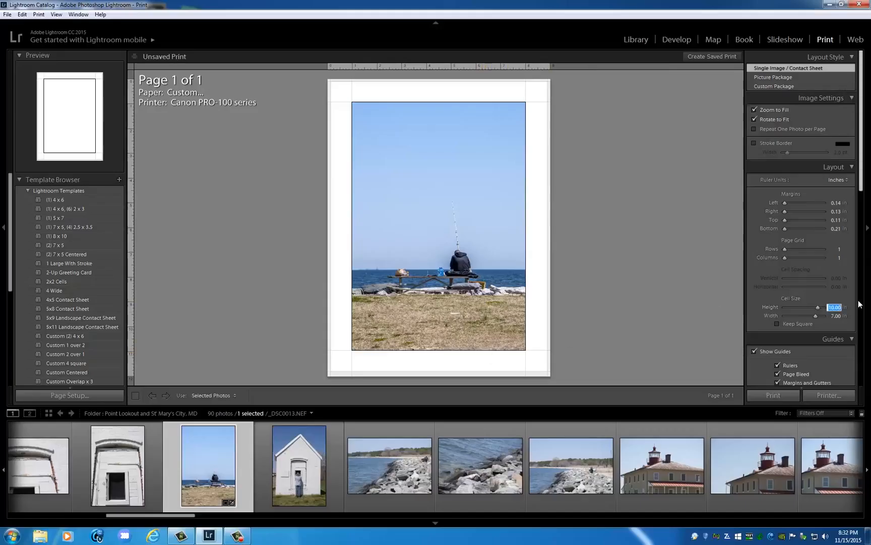
pyautogui.write('5')
pyautogui.press('Return')
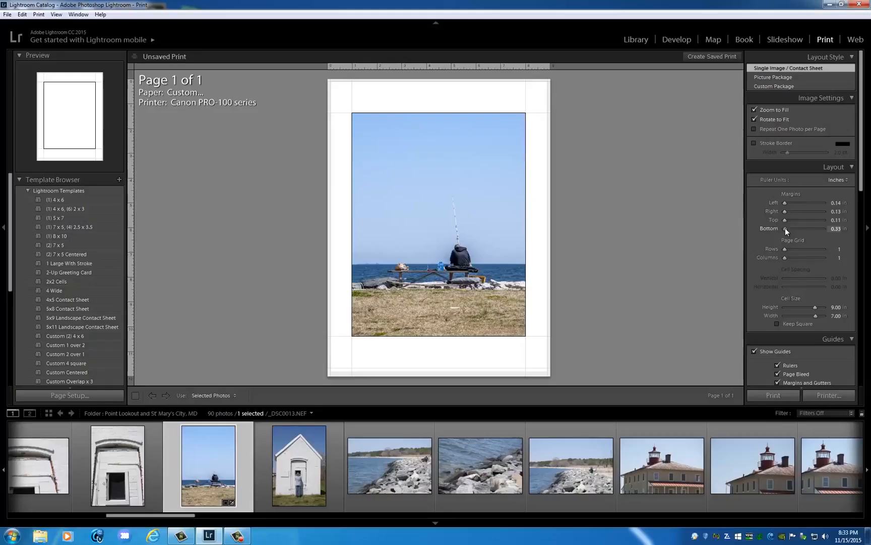
pyautogui.moveTo(785, 227); pyautogui.dragTo(788, 227)
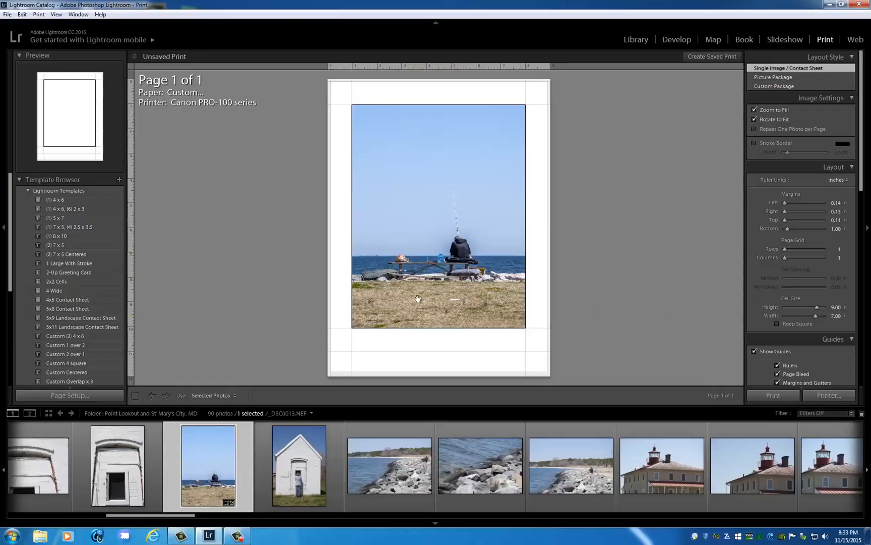
# Set the print cell height to 9.50 in and reduce the bottom margin to 0.21 in
pyautogui.click(835, 307)
pyautogui.write('9')
pyautogui.press('Return')
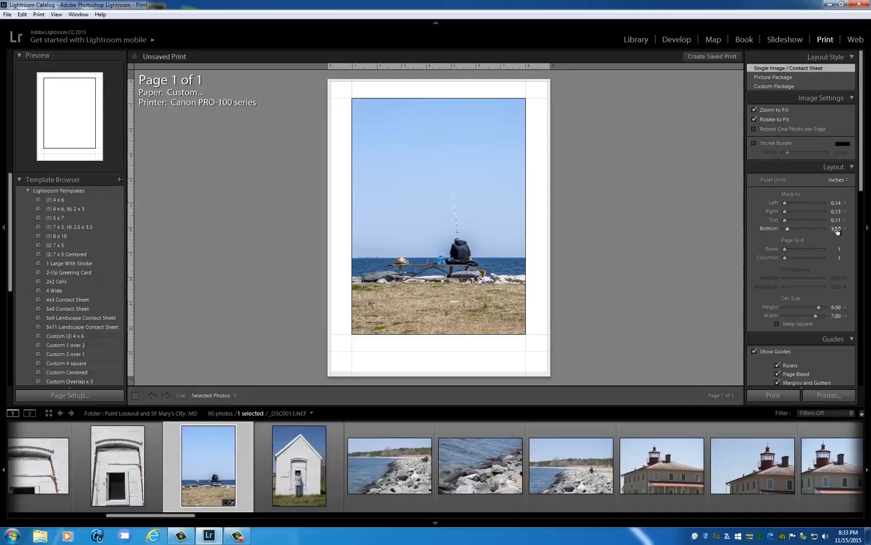
pyautogui.moveTo(837, 230); pyautogui.dragTo(833, 230)
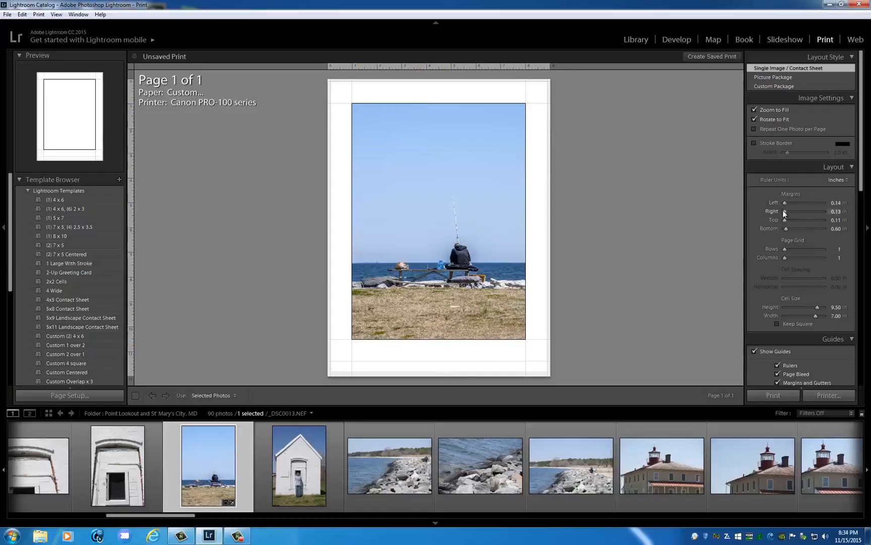
pyautogui.moveTo(784, 220)
pyautogui.mouseDown()
pyautogui.moveTo(813, 219)
pyautogui.moveTo(777, 227)
pyautogui.mouseUp()
pyautogui.moveTo(787, 229); pyautogui.dragTo(772, 229)
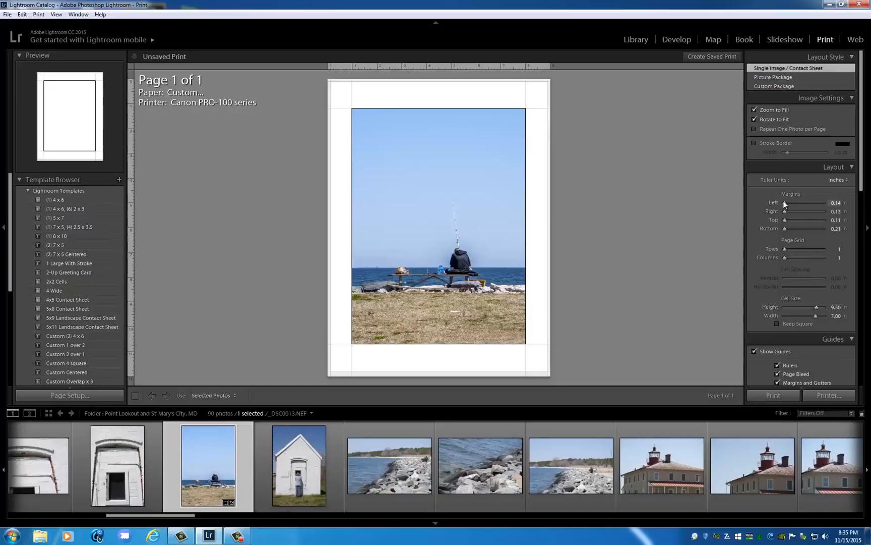
# Set the print cell size to 8.00 in wide and 11.00 in high, and shift the photo slightly down inside it
pyautogui.click(839, 317)
pyautogui.write('8')
pyautogui.press('Return')
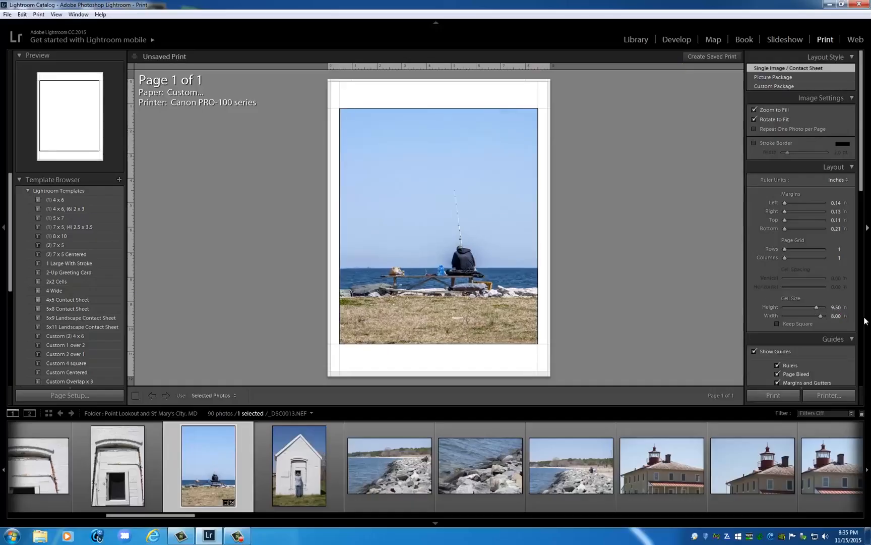
pyautogui.click(833, 309)
pyautogui.write('11')
pyautogui.press('Return')
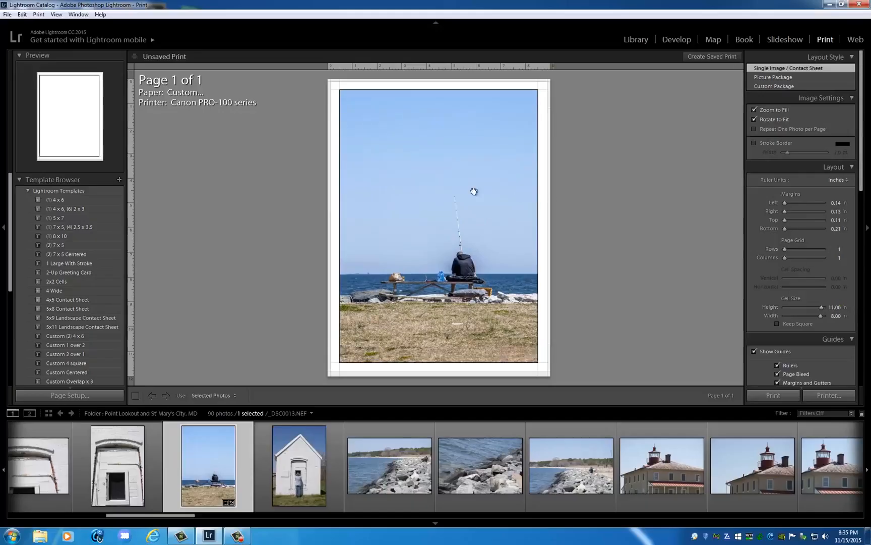
pyautogui.moveTo(437, 186)
pyautogui.mouseDown()
pyautogui.moveTo(435, 151)
pyautogui.moveTo(438, 189)
pyautogui.mouseUp()
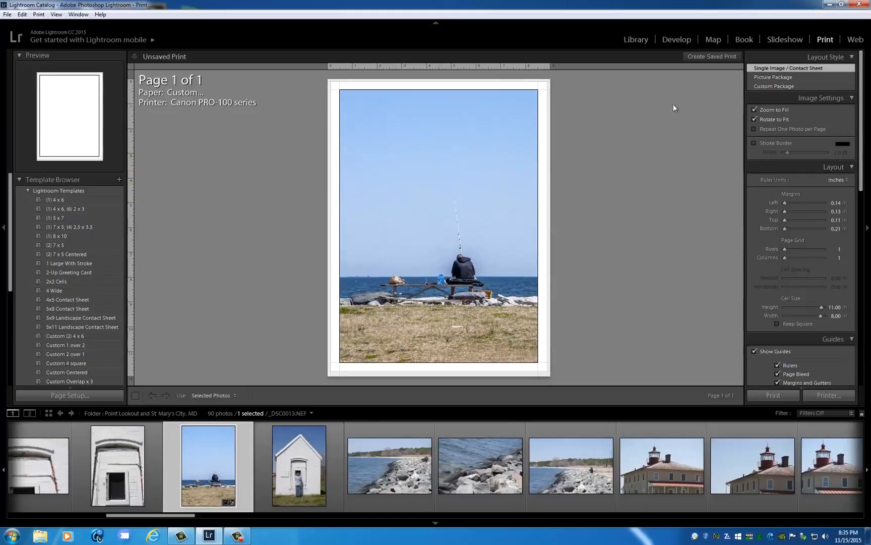
# Compare the seaside photo's fit with Zoom to Fill off and on, and briefly visit the Develop module before returning to Print
pyautogui.click(753, 110)
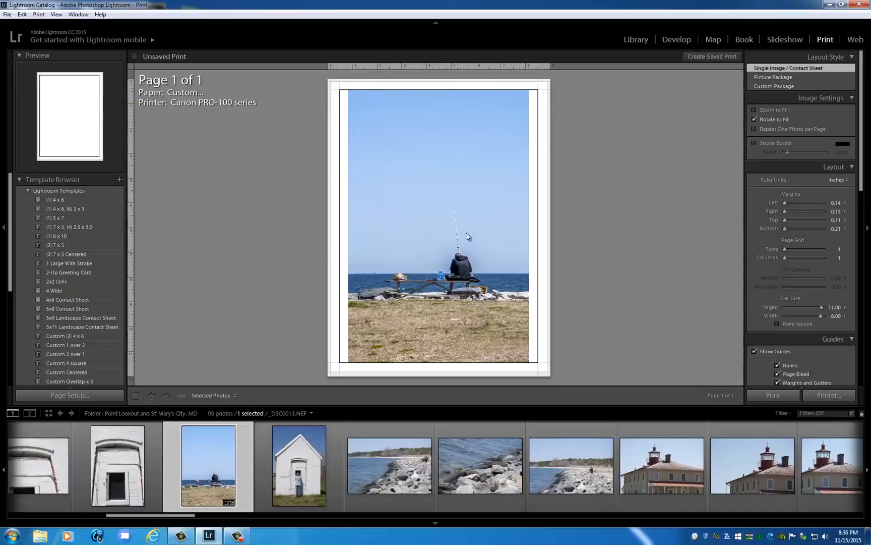
pyautogui.click(755, 109)
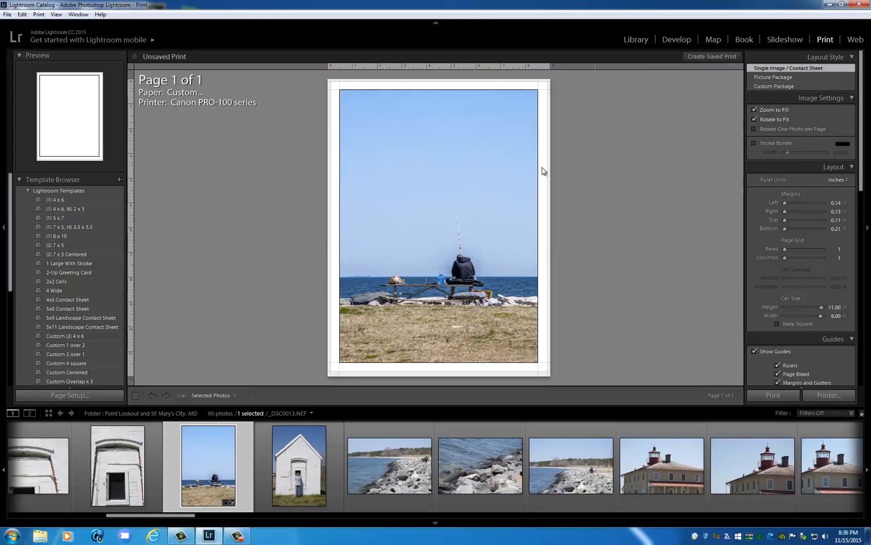
pyautogui.click(675, 40)
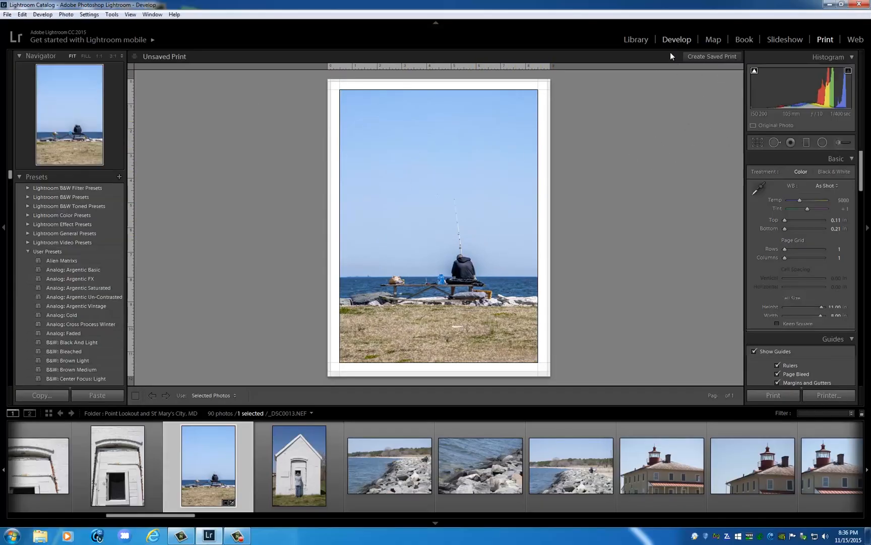
pyautogui.click(825, 39)
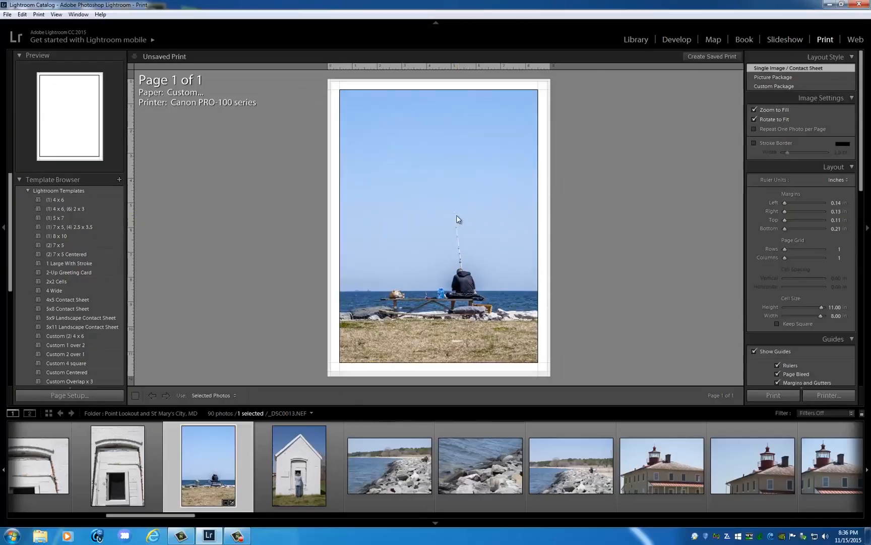
# Reposition the seaside photo vertically inside the print cell to balance the amounts of sky and grass
pyautogui.moveTo(457, 202); pyautogui.dragTo(456, 209)
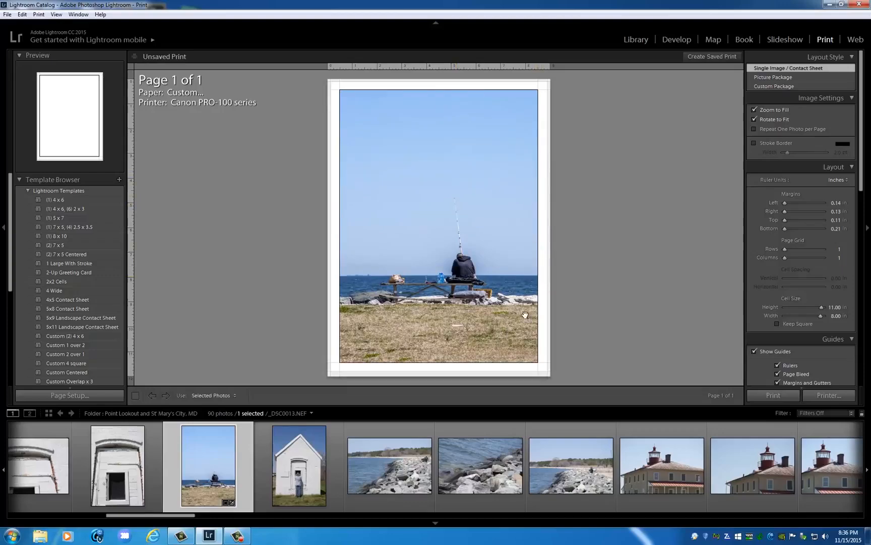
pyautogui.moveTo(496, 302); pyautogui.dragTo(498, 230)
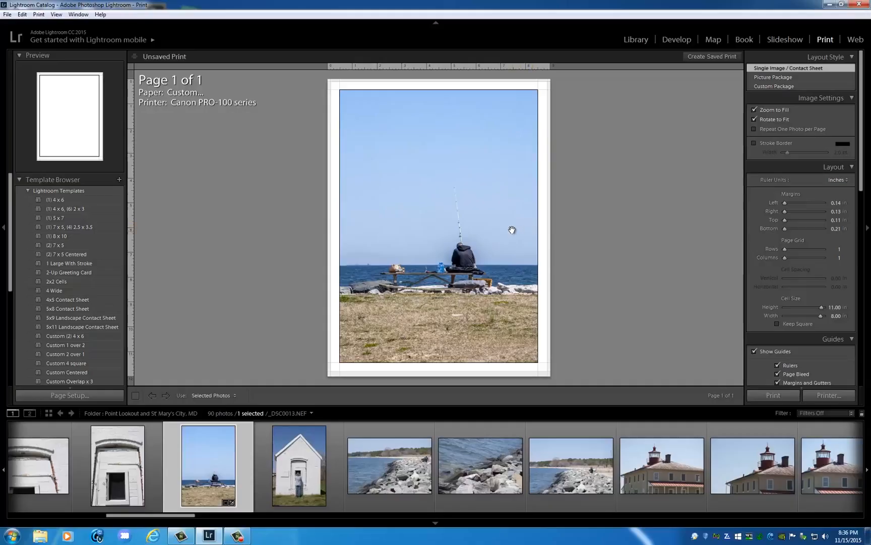
pyautogui.moveTo(509, 230); pyautogui.dragTo(505, 237)
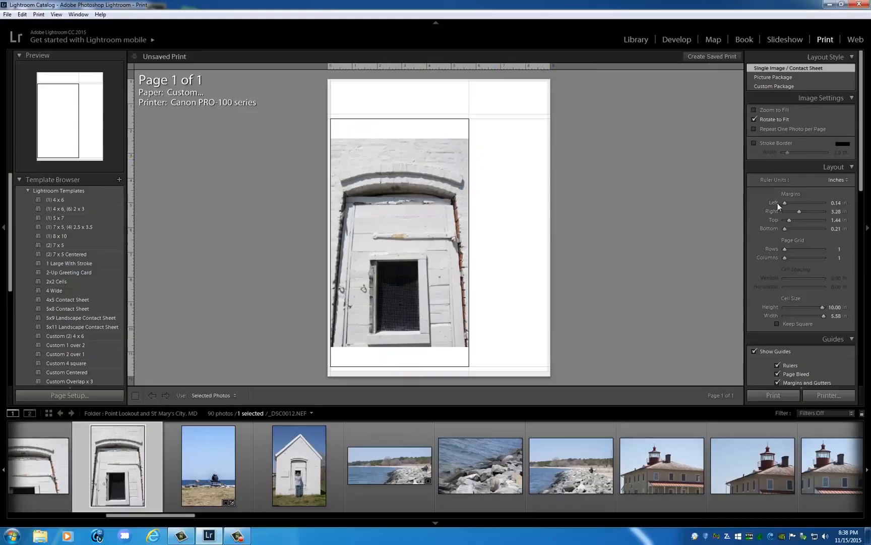
# Enlarge the door photo's print cell to 11.68 × 8.73 in with 0.13 in right and 0.11 in top margins, trying Zoom to Fill on and off
pyautogui.moveTo(799, 211); pyautogui.dragTo(765, 221)
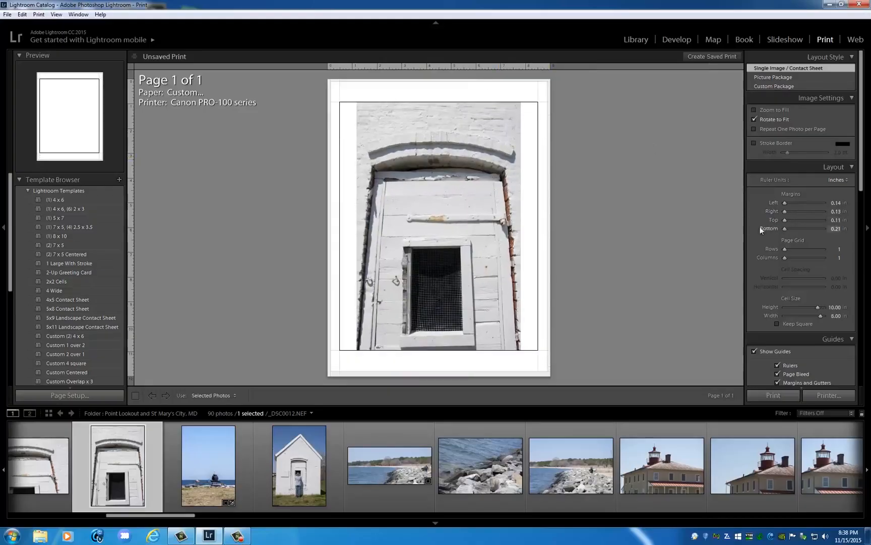
pyautogui.moveTo(818, 306); pyautogui.dragTo(839, 315)
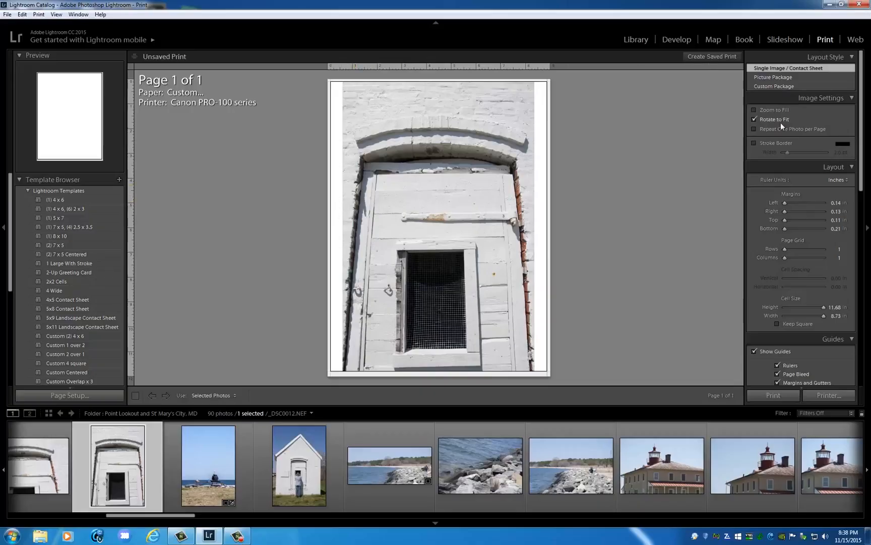
pyautogui.click(755, 109)
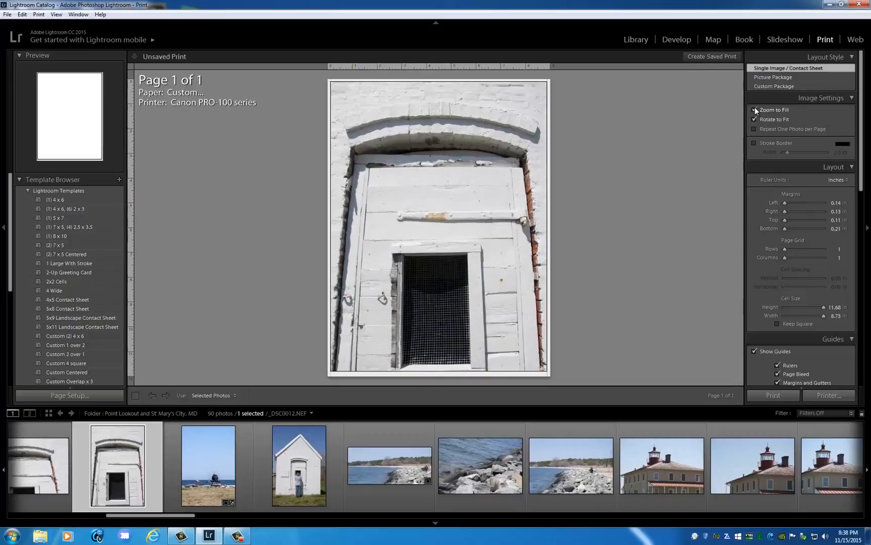
pyautogui.click(755, 108)
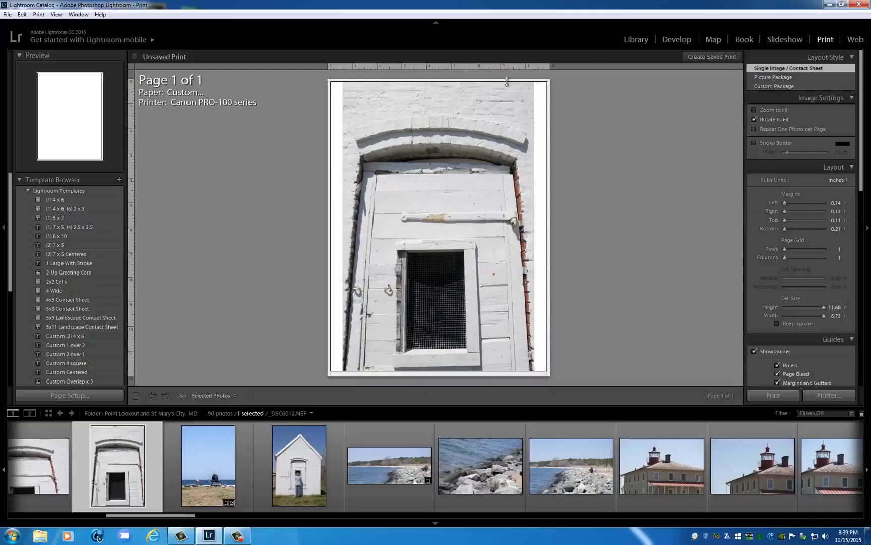
# Set the door photo's print cell size to 11.50 in high and 7.50 in wide
pyautogui.click(834, 308)
pyautogui.press('BackSpace')
pyautogui.write('11.5')
pyautogui.press('Return')
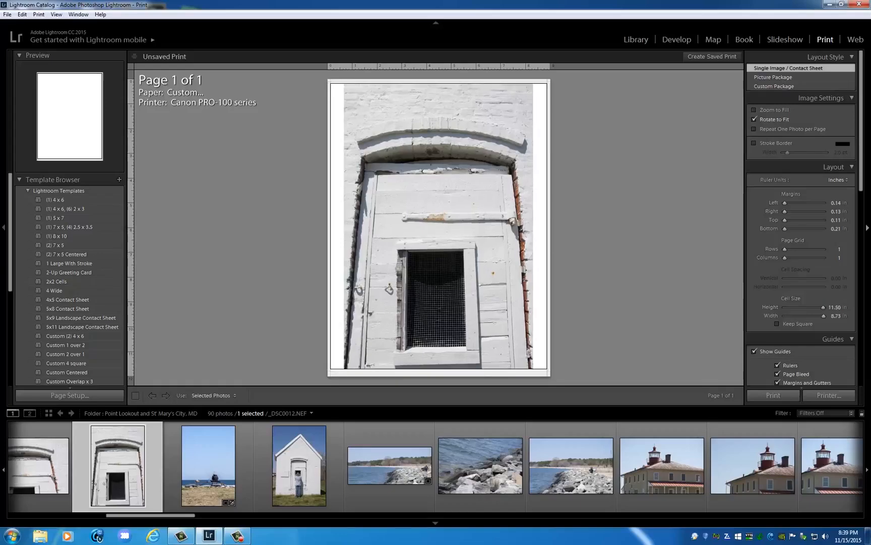
pyautogui.moveTo(824, 315); pyautogui.dragTo(818, 315)
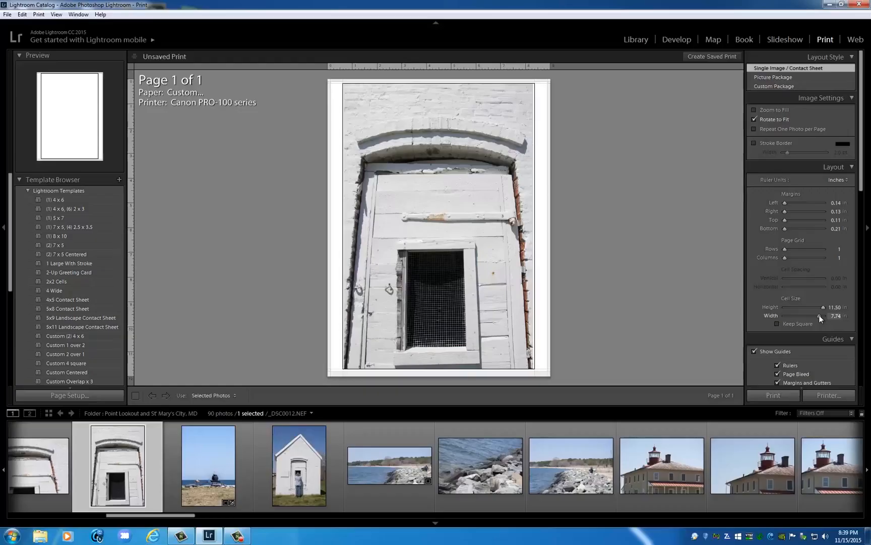
pyautogui.click(835, 316)
pyautogui.write('7.5')
pyautogui.press('Return')
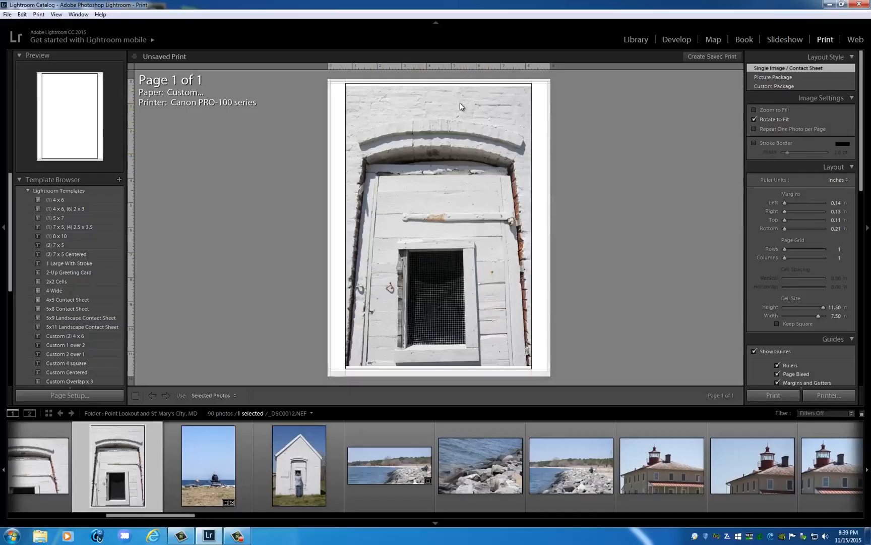
# Enable Zoom to Fill for the door photo and adjust its position inside the print cell
pyautogui.click(756, 109)
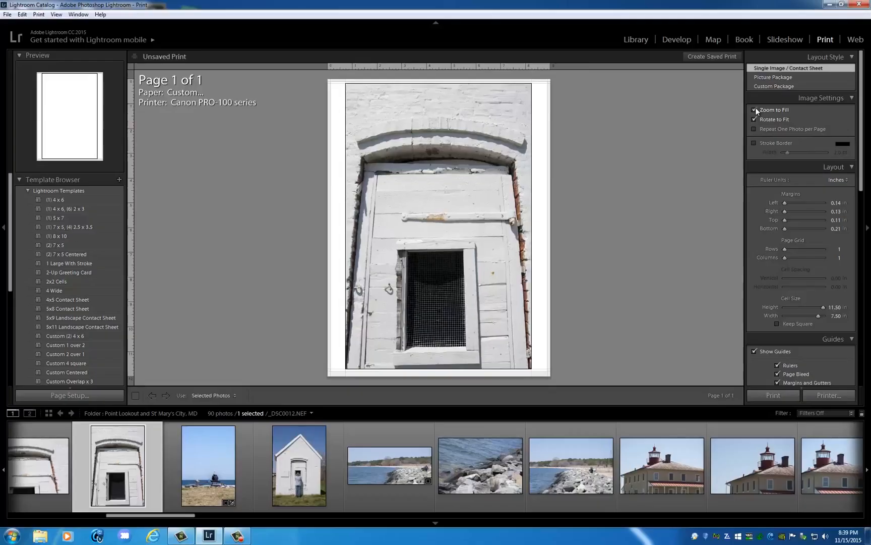
pyautogui.moveTo(482, 199)
pyautogui.mouseDown()
pyautogui.moveTo(492, 195)
pyautogui.moveTo(490, 214)
pyautogui.mouseUp()
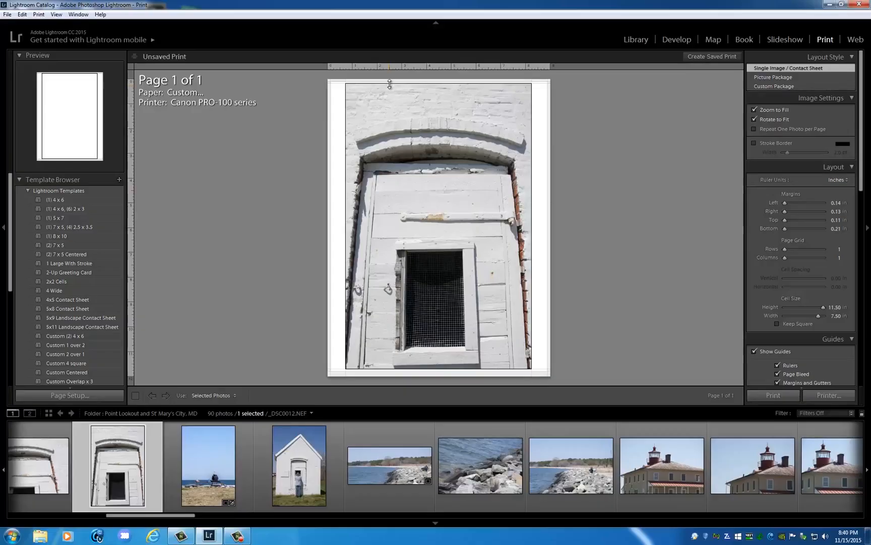
# Reduce the door photo's print cell height to 10.51 in by moving the cell's upper edge on the page
pyautogui.moveTo(389, 83)
pyautogui.mouseDown()
pyautogui.moveTo(389, 135)
pyautogui.moveTo(391, 91)
pyautogui.mouseUp()
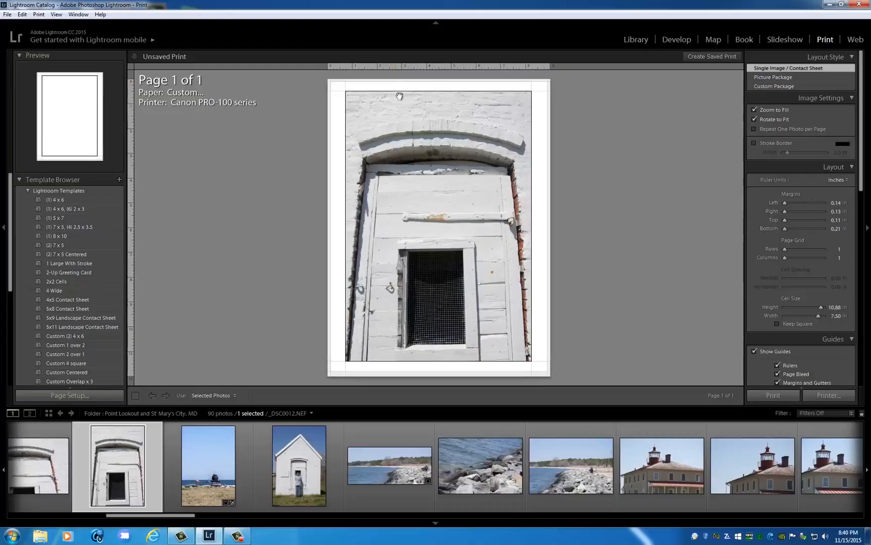
pyautogui.moveTo(436, 92); pyautogui.dragTo(436, 96)
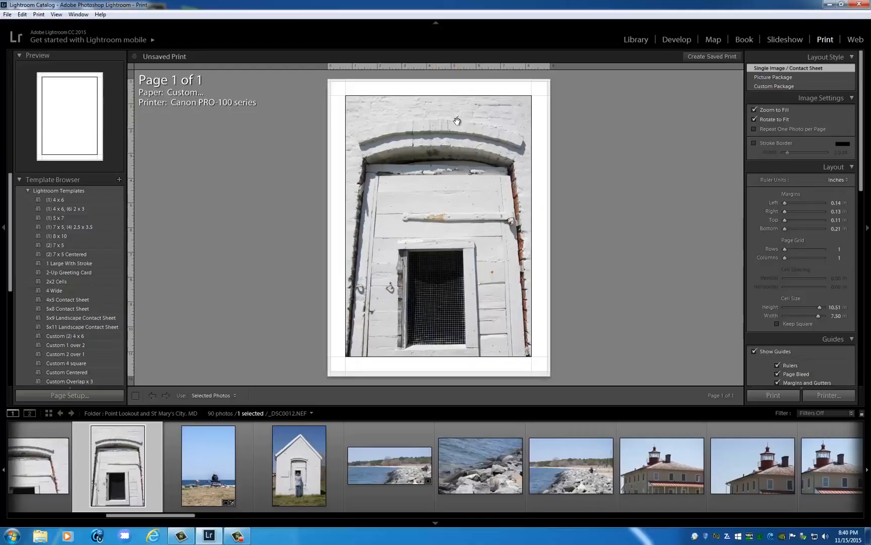